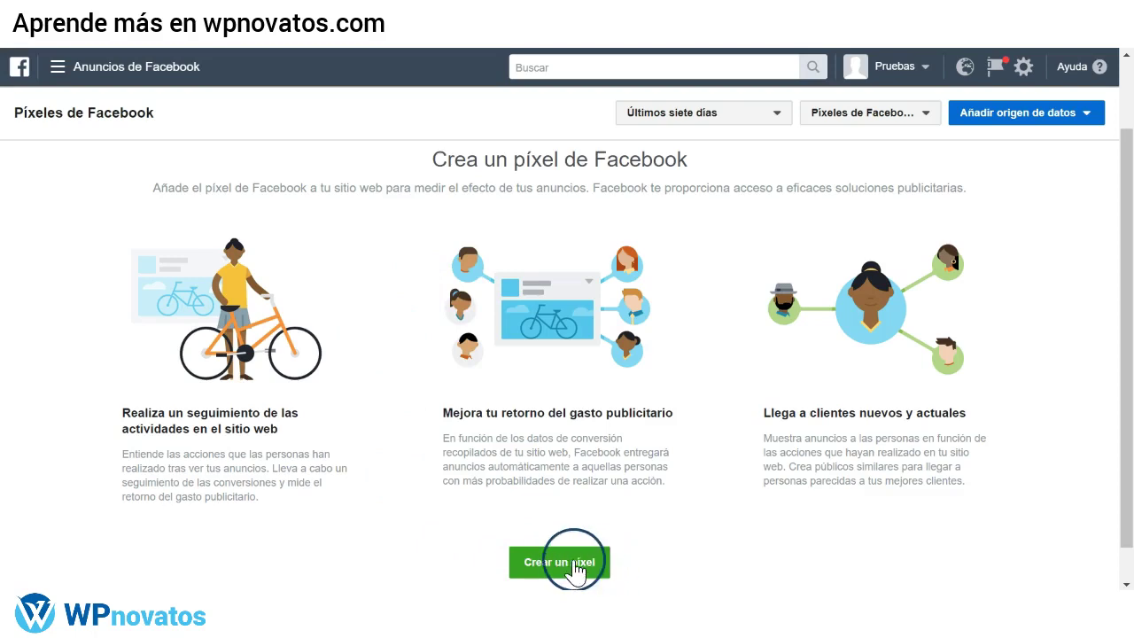
- Create a Facebook pixel with the name "Píxel de Pruebas Pruebas"
click(575, 567)
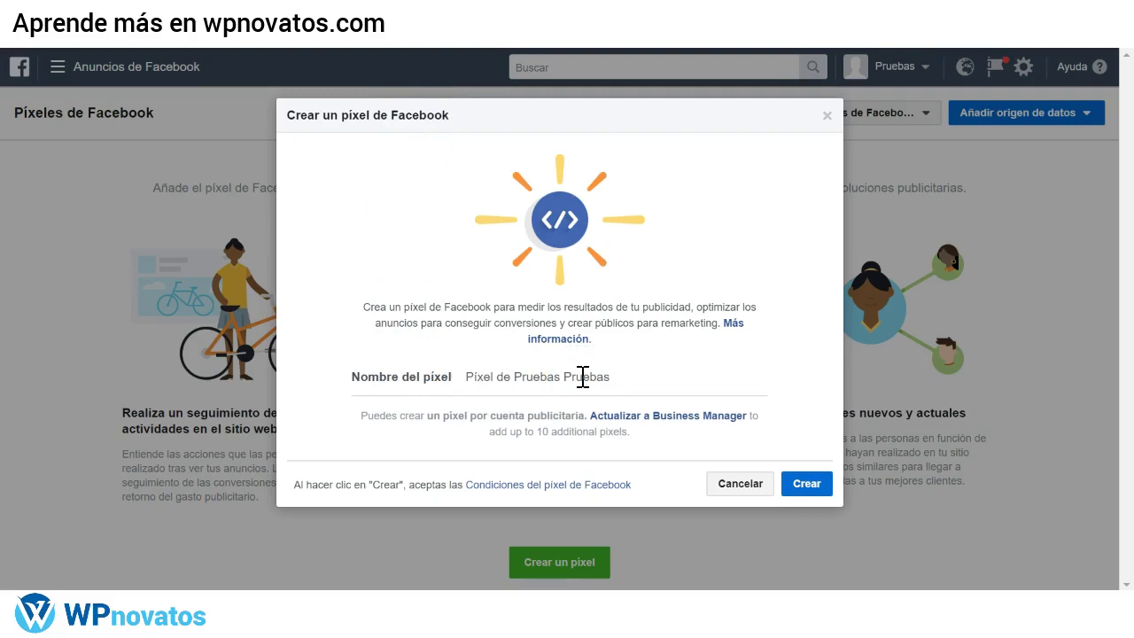
click(451, 384)
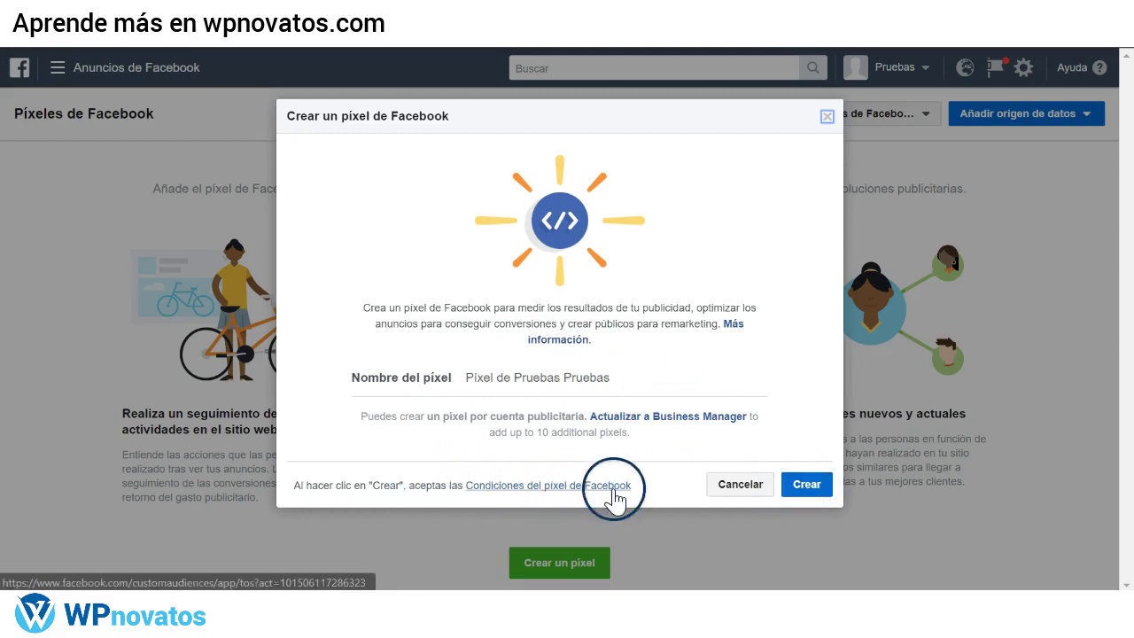
click(809, 489)
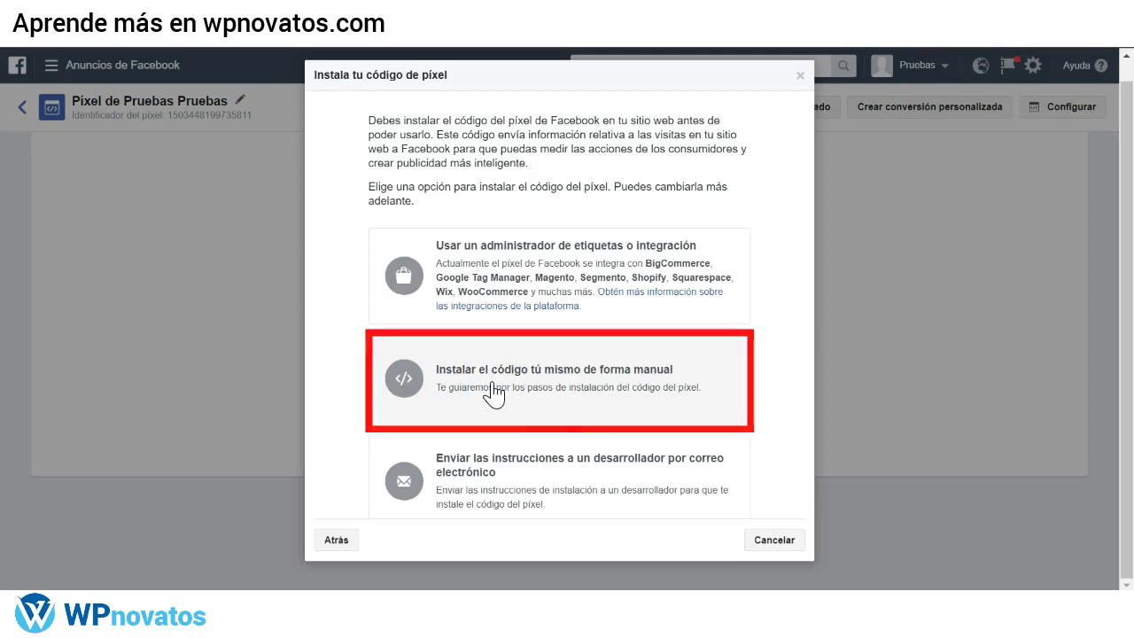
- Choose to install the pixel code manually and review the instructions for placing it in the site's header
click(462, 373)
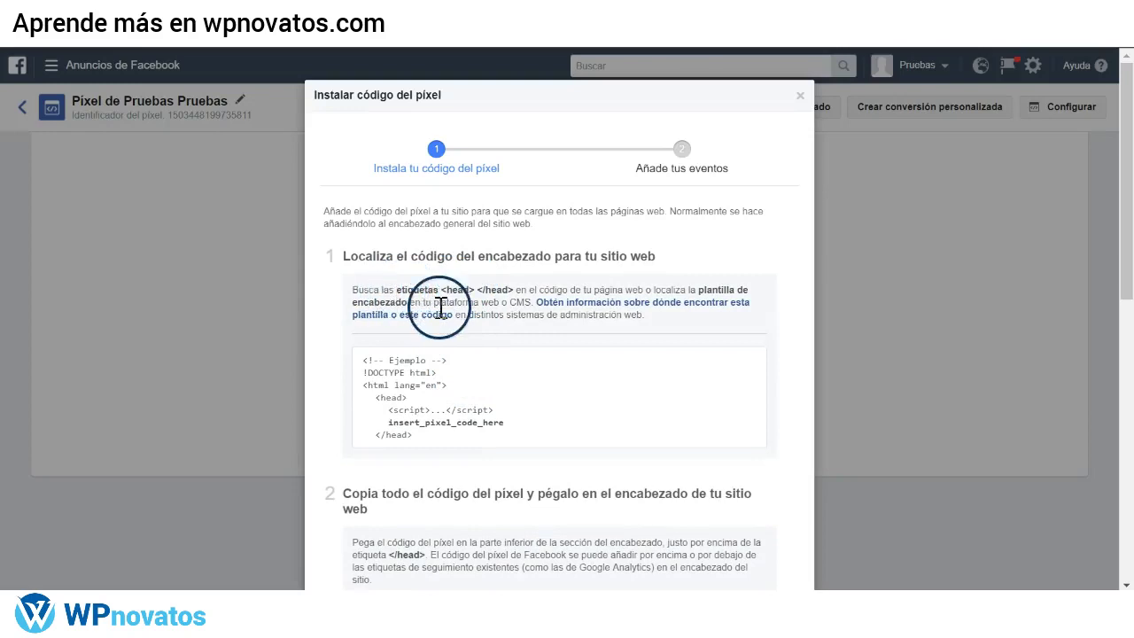
scroll(439, 310, down, 5)
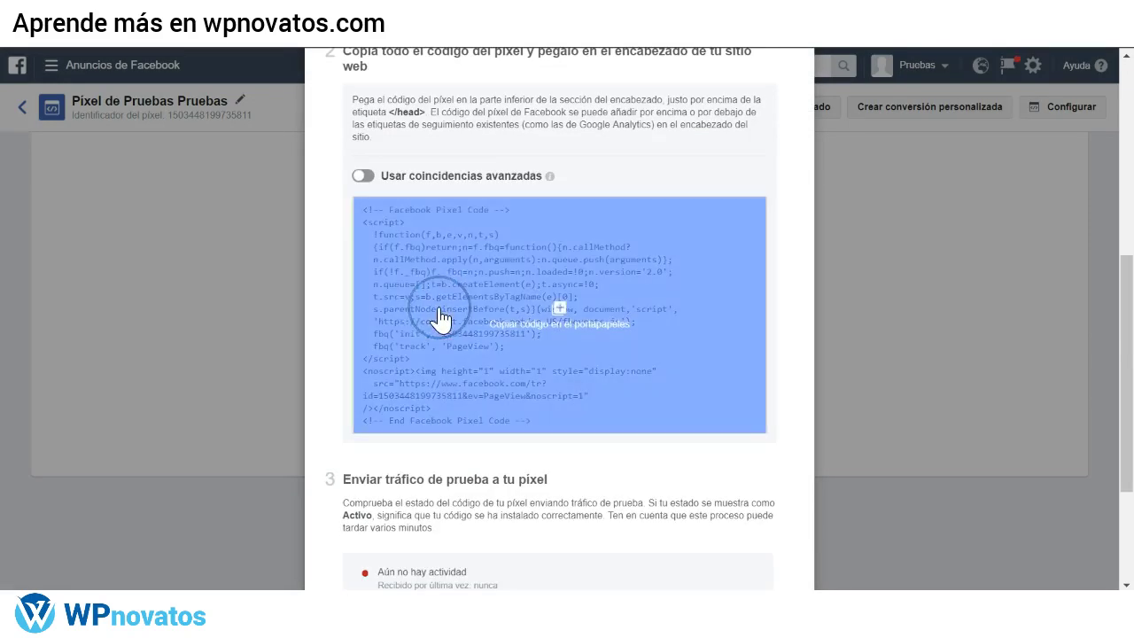
scroll(441, 316, down, 3)
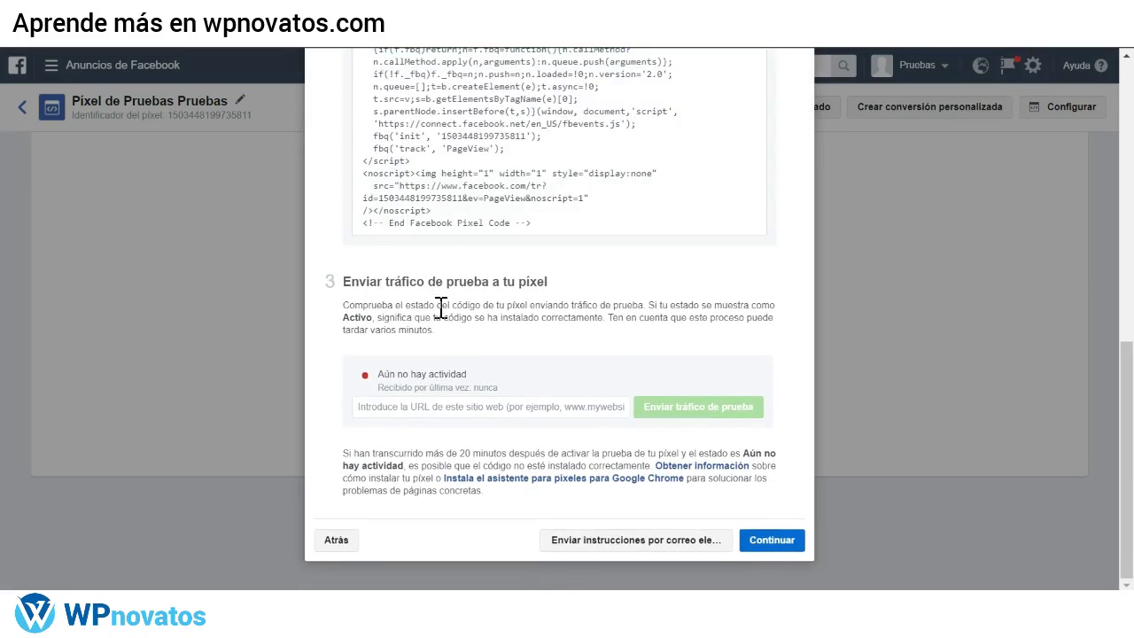
scroll(440, 307, up, 8)
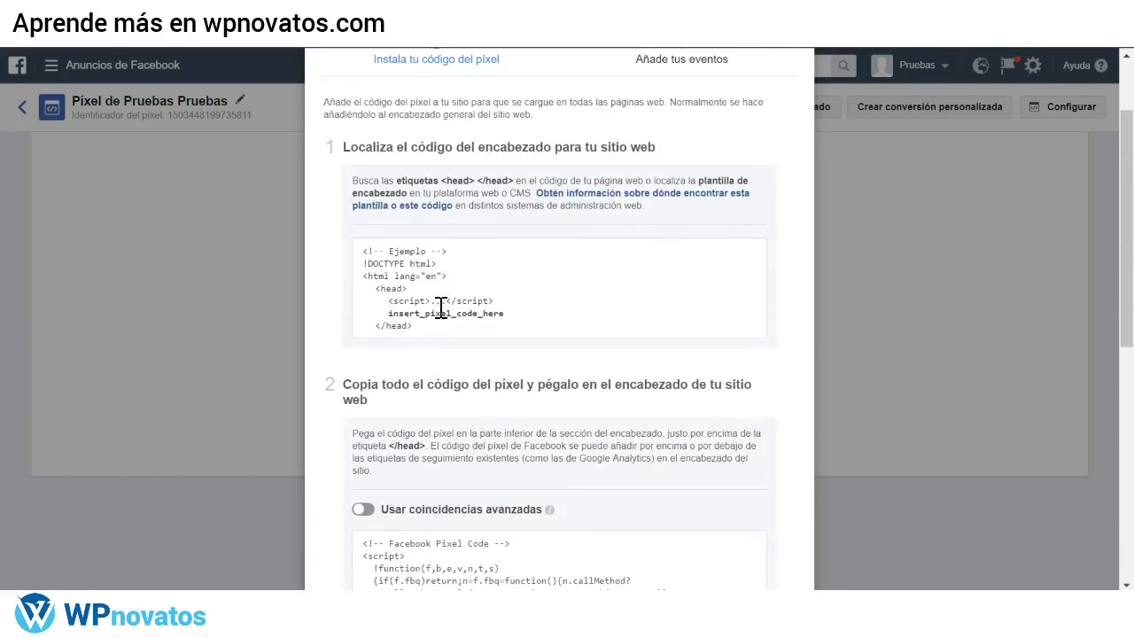
scroll(440, 307, up, 2)
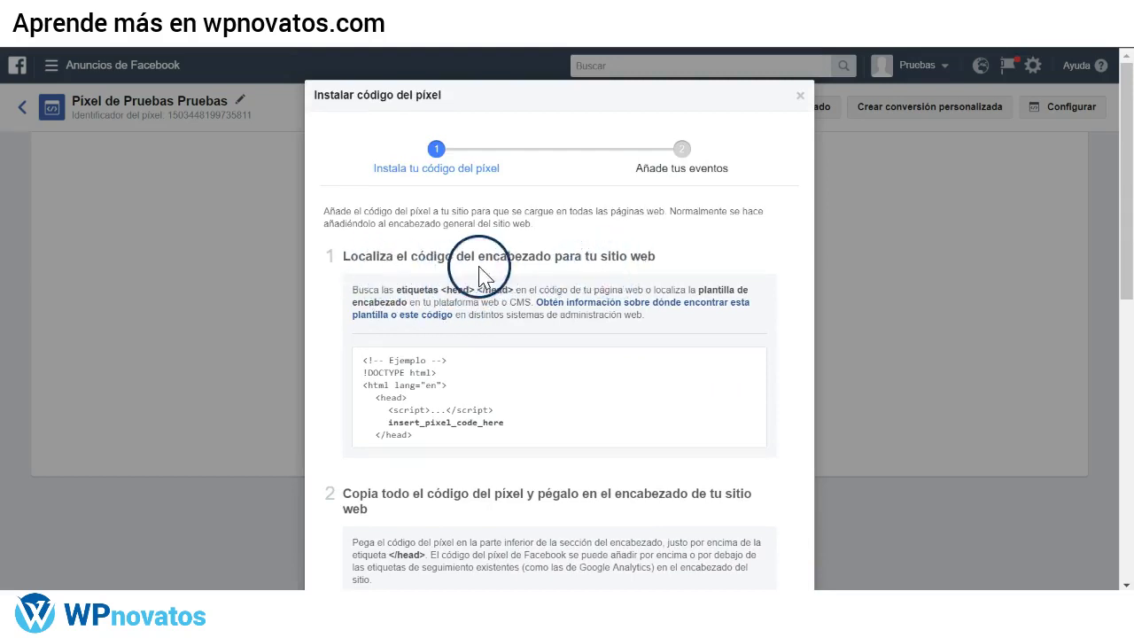
scroll(486, 360, down, 1)
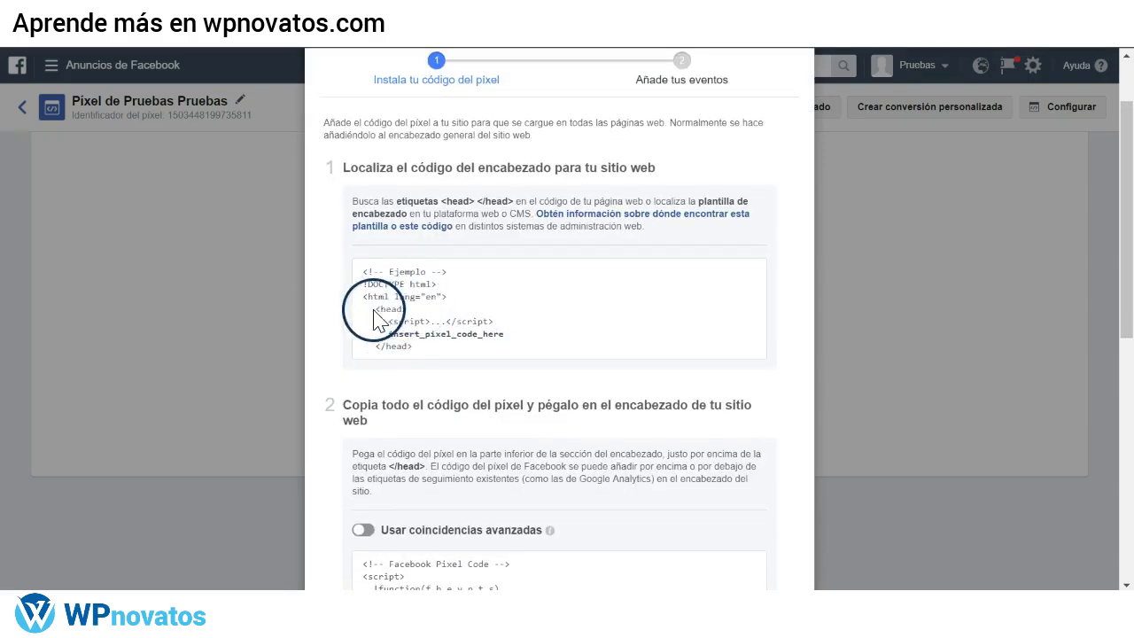
drag(387, 335, 354, 341)
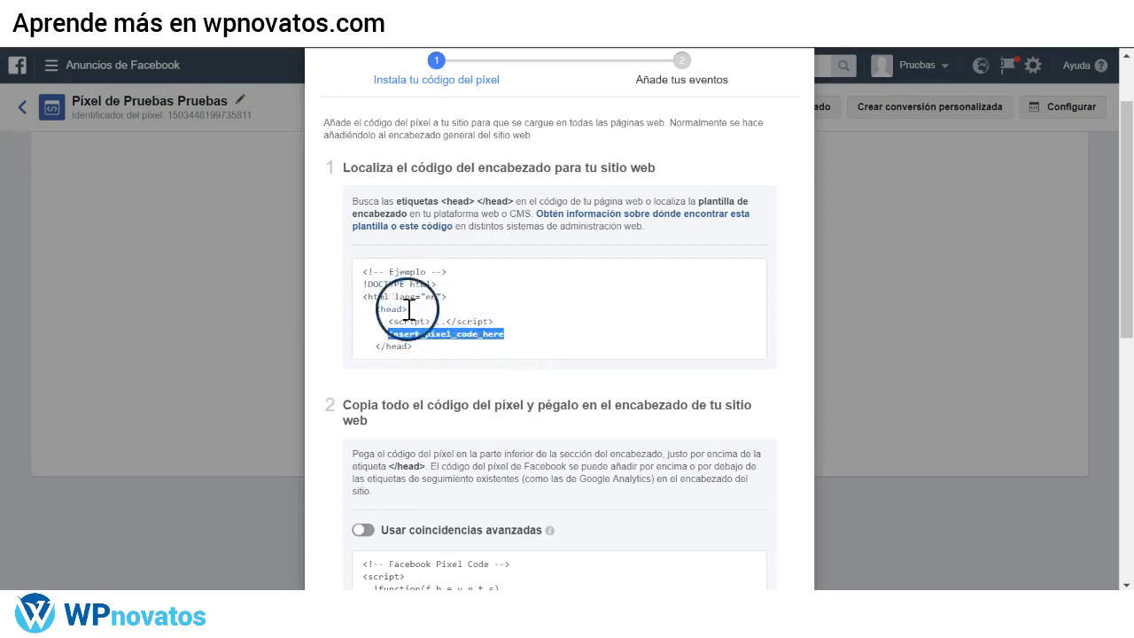
scroll(404, 369, down, 3)
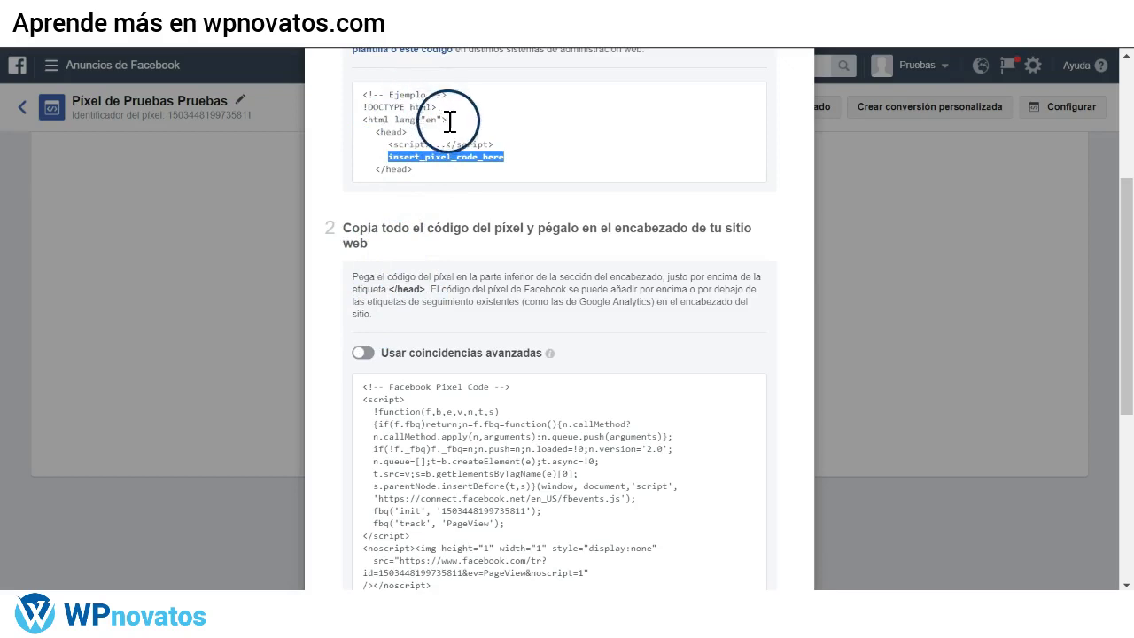
scroll(449, 135, up, 3)
scroll(408, 257, down, 5)
- Copy the complete Facebook pixel code to the clipboard
mouse_move(381, 303)
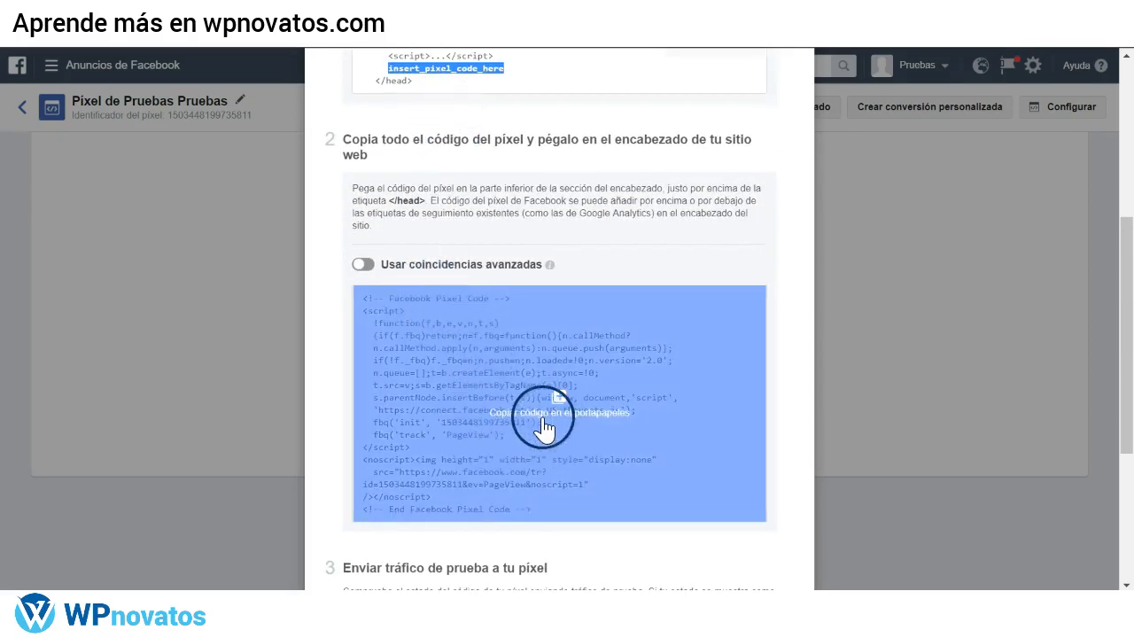
scroll(544, 429, down, 1)
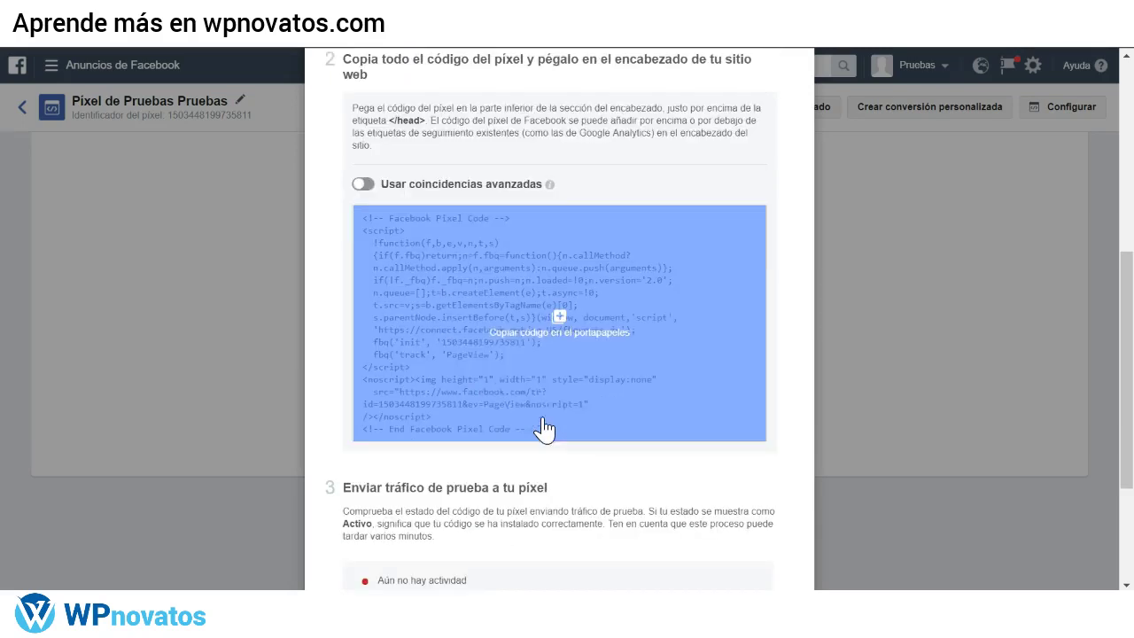
click(496, 363)
scroll(497, 363, up, 1)
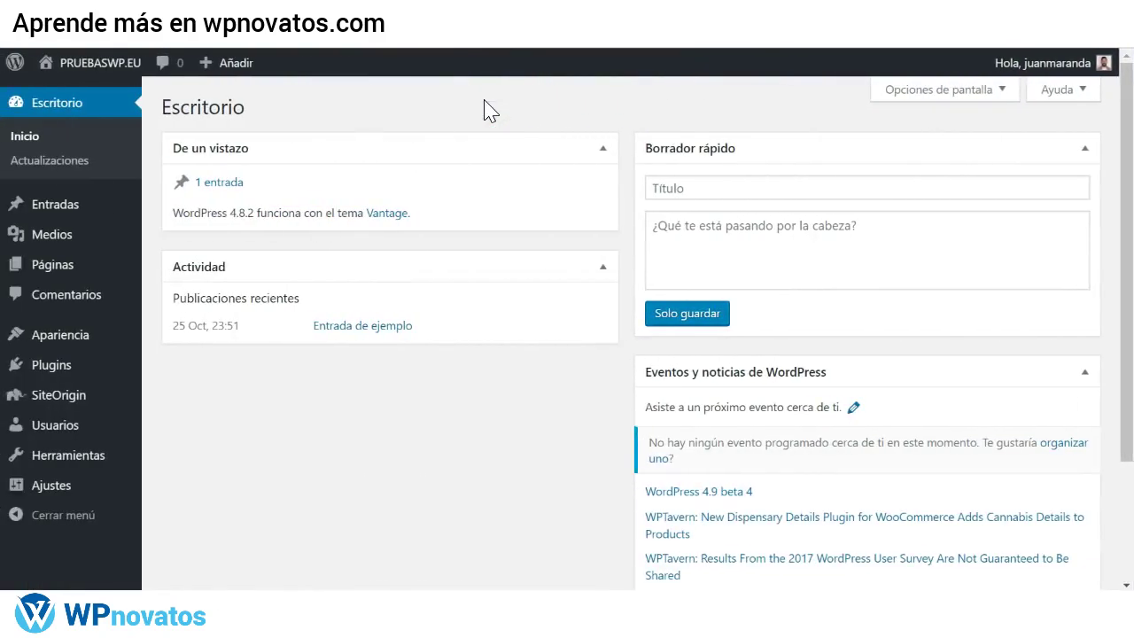
- Switch to the WordPress dashboard and open the Vantage theme's header.php file in the theme editor
click(422, 106)
mouse_move(62, 337)
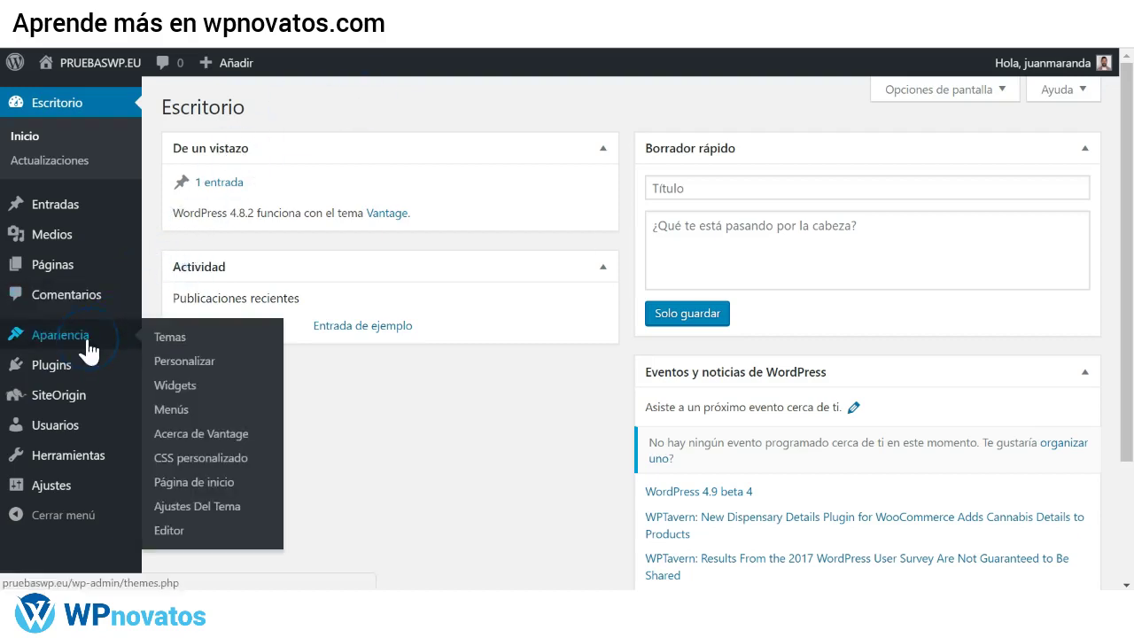
click(173, 345)
click(169, 532)
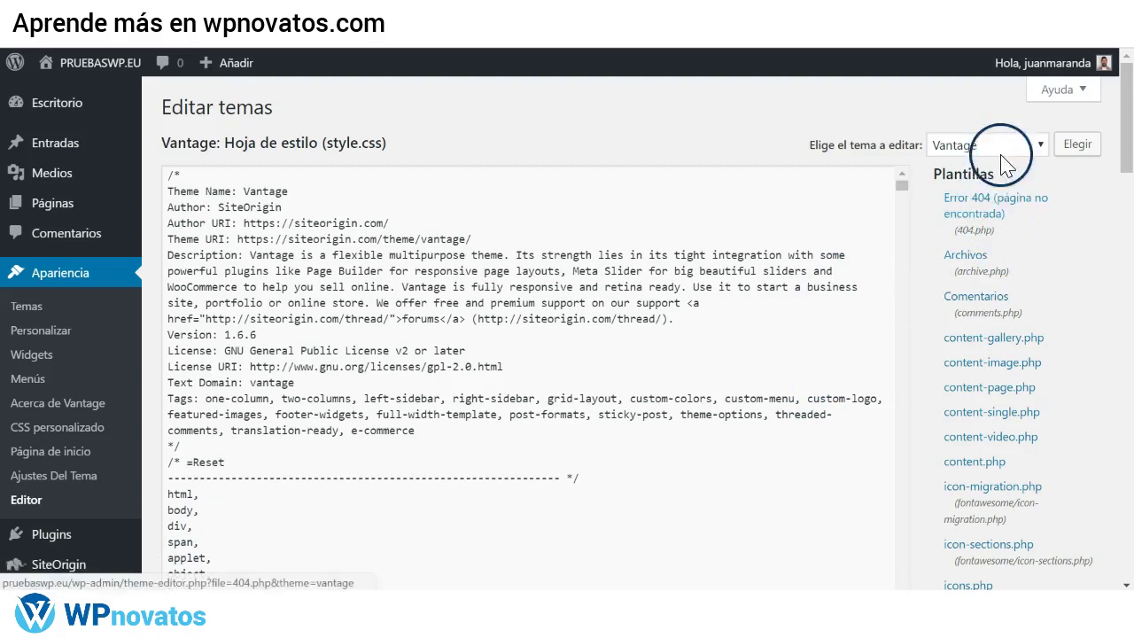
scroll(997, 288, down, 1)
scroll(984, 306, down, 2)
click(982, 456)
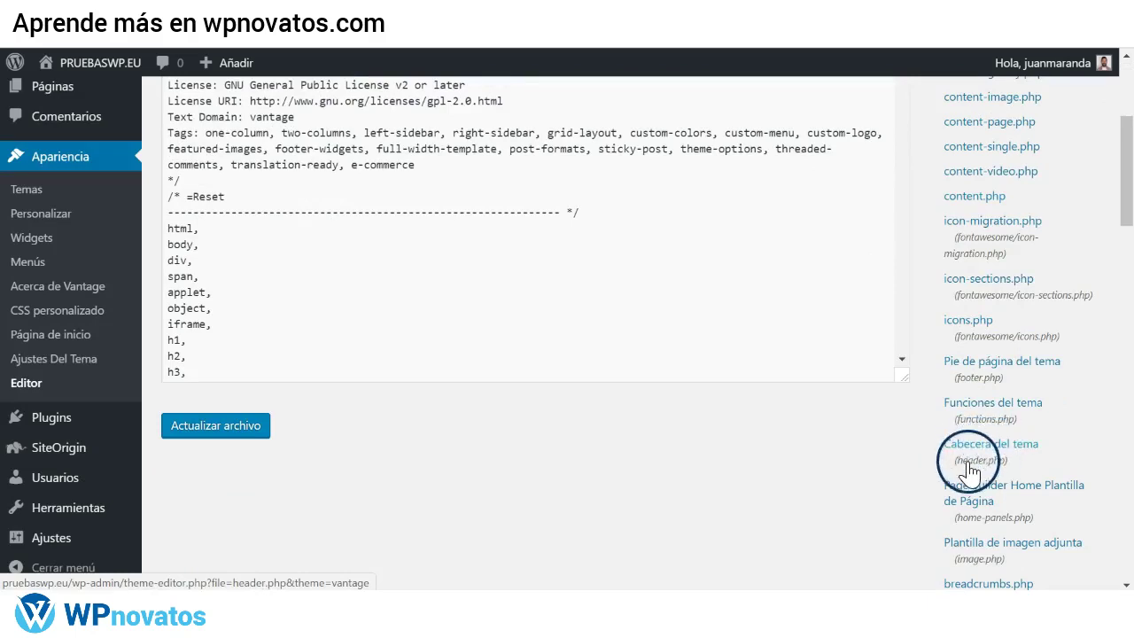
click(1015, 443)
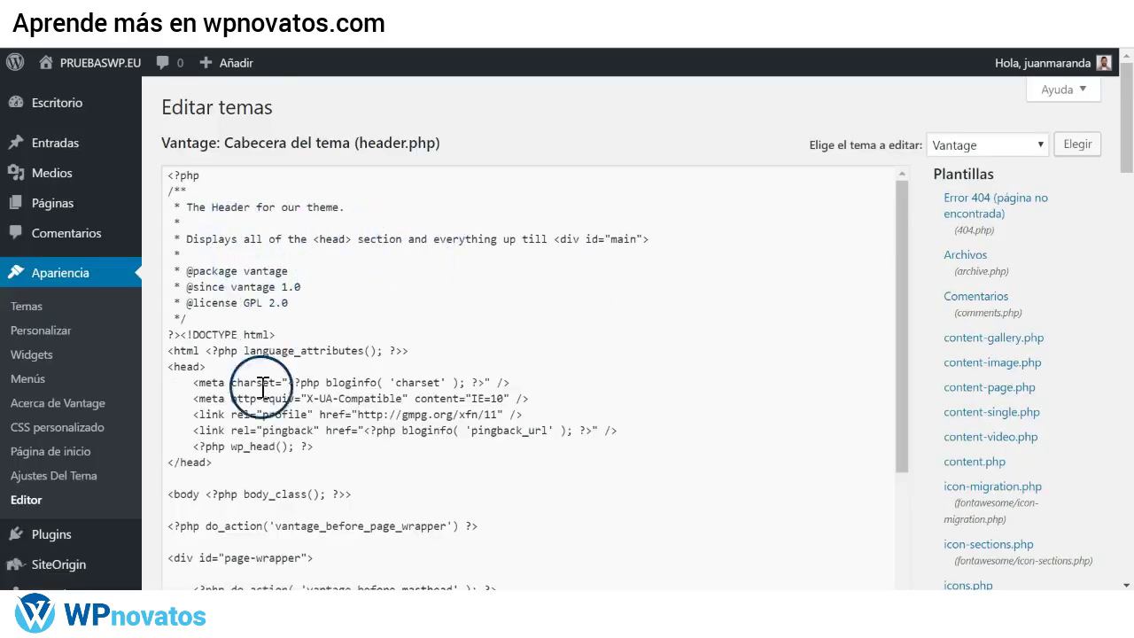
- Mark the spot for the pixel code with a row of asterisks just above the closing </head> tag in header.php
scroll(262, 412, down, 1)
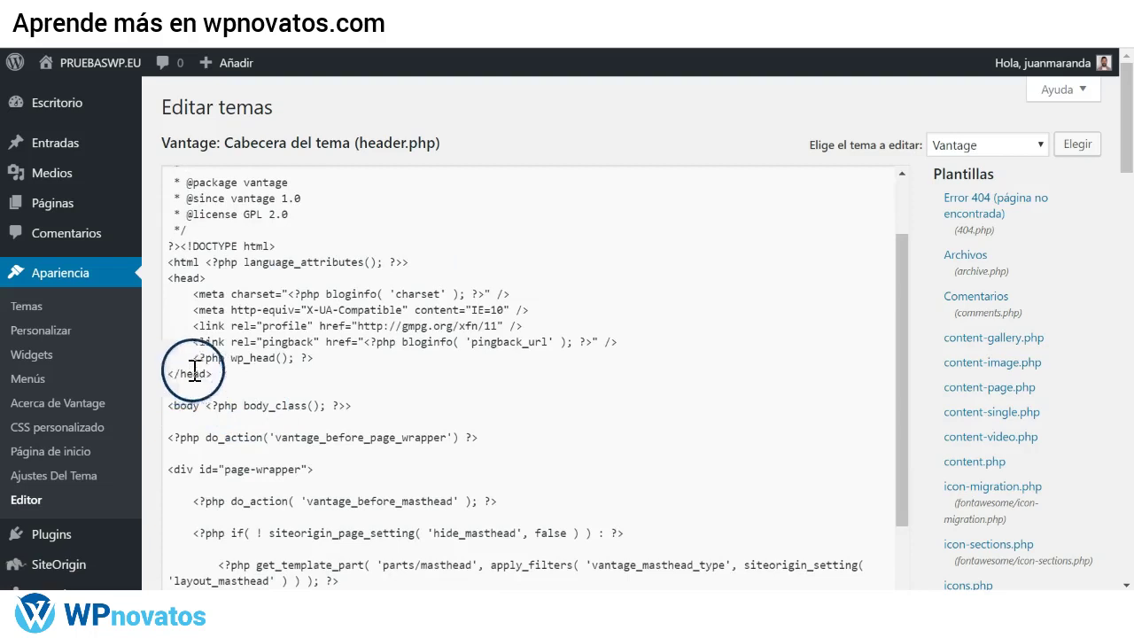
drag(168, 278, 364, 363)
click(364, 364)
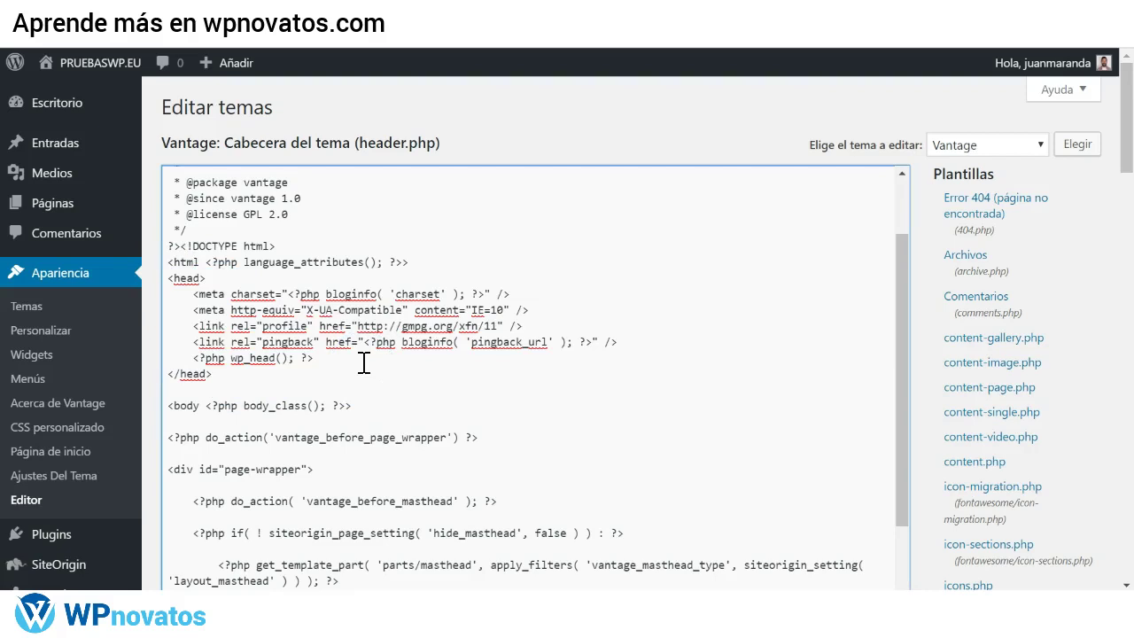
scroll(364, 363, down, 3)
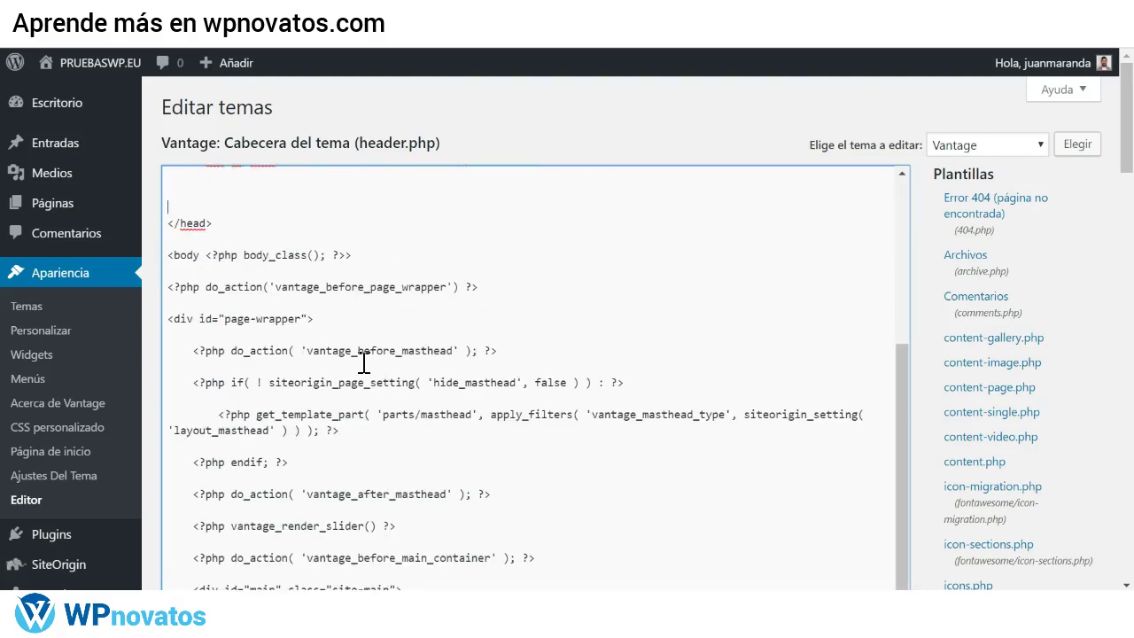
scroll(365, 363, up, 2)
click(195, 279)
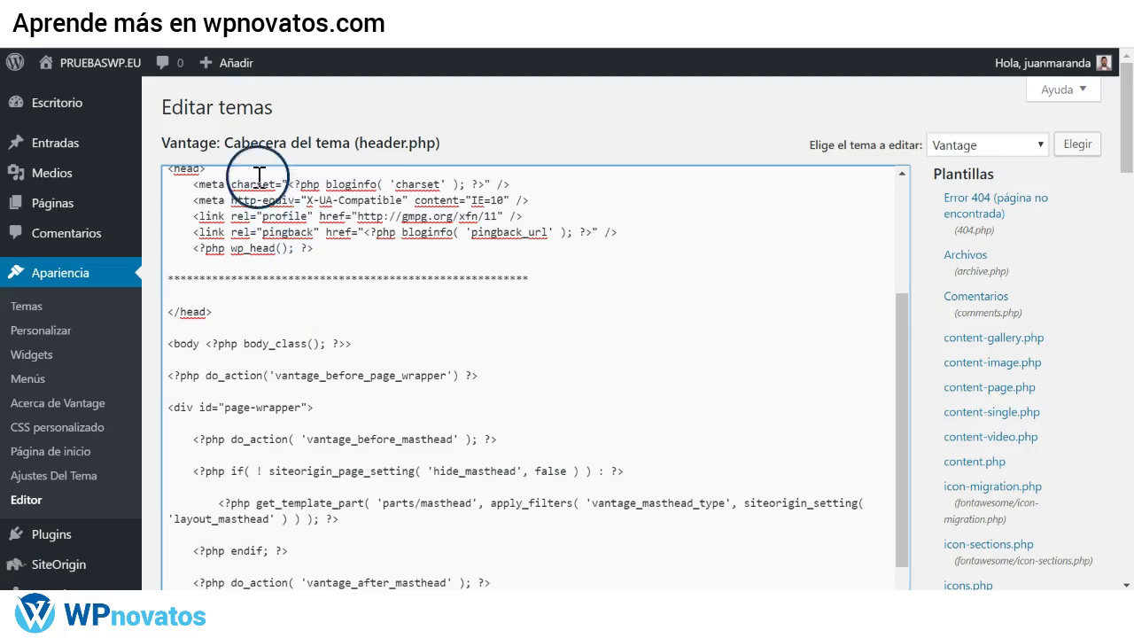
- Look over the Insert Headers and Footers plugin page and open the plugin's settings in the WordPress dashboard
mouse_move(117, 73)
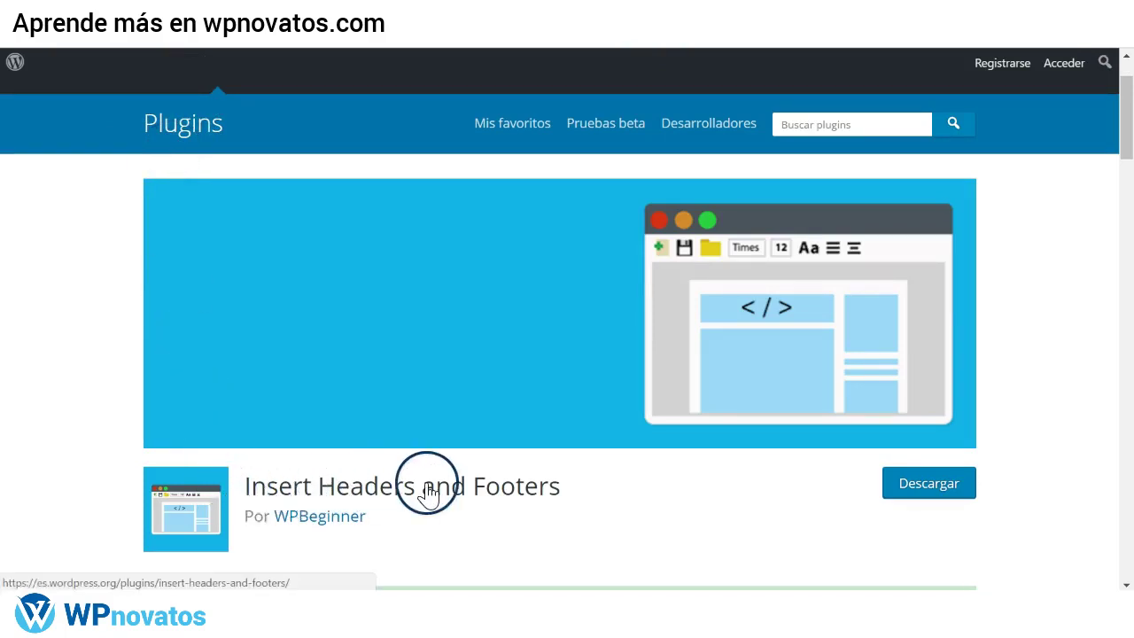
scroll(570, 501, down, 1)
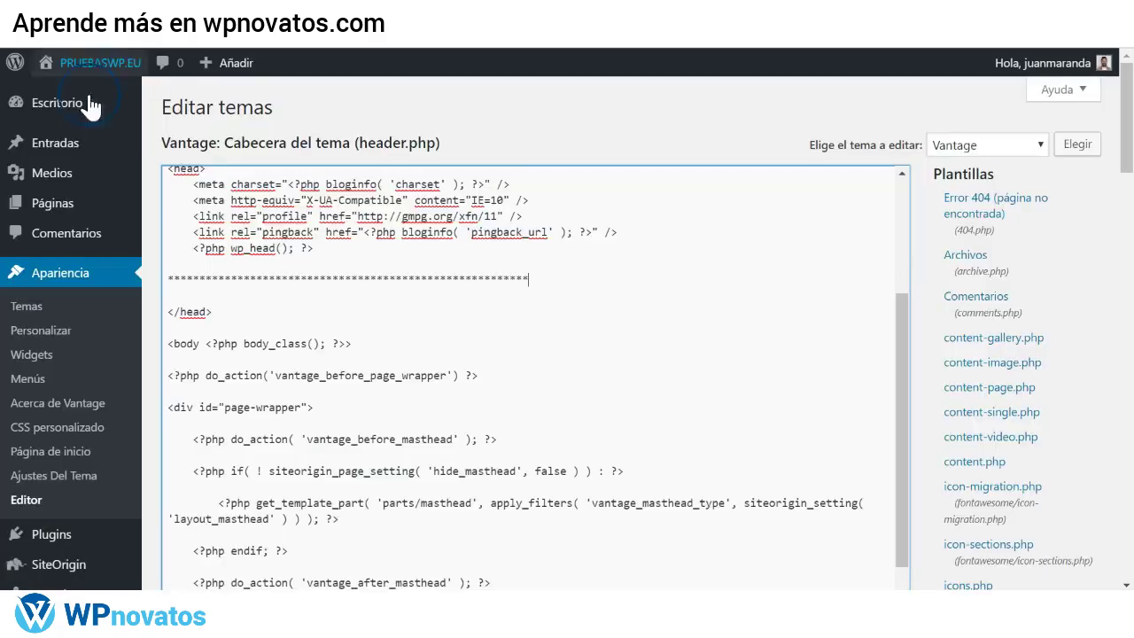
scroll(77, 333, down, 2)
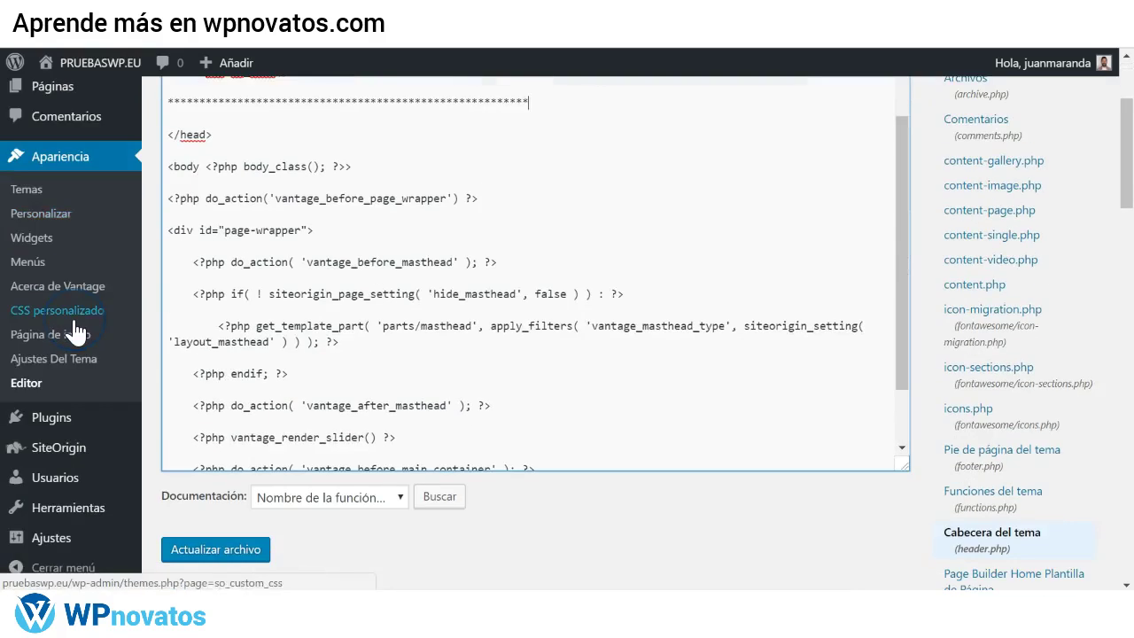
mouse_move(69, 551)
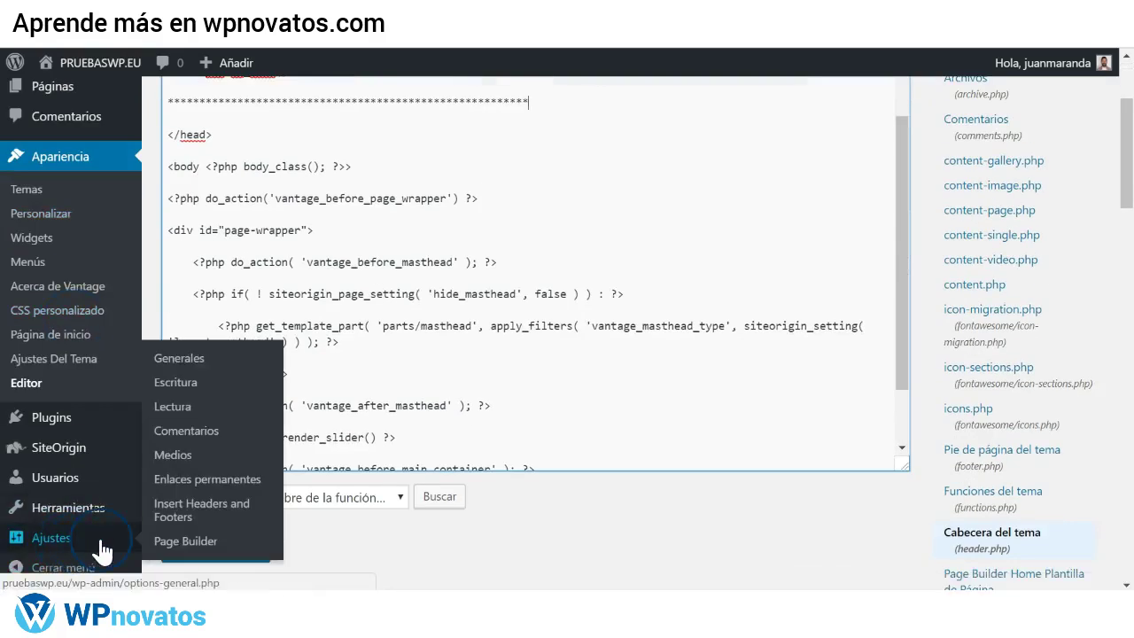
click(191, 513)
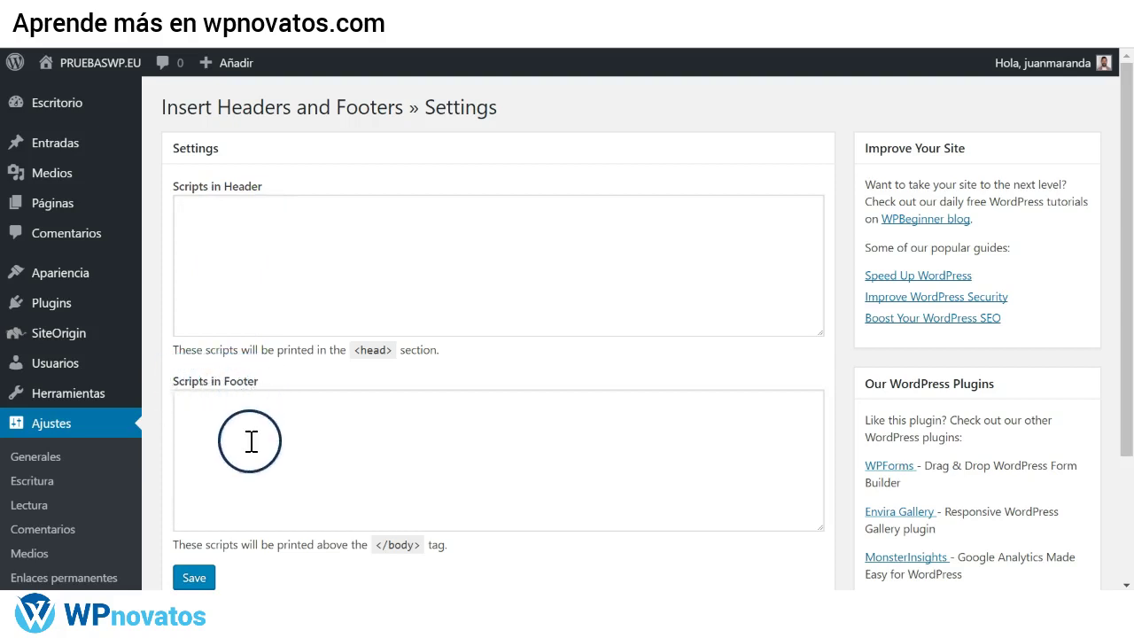
- Paste the copied Facebook pixel code into the header scripts and save the plugin settings
click(302, 275)
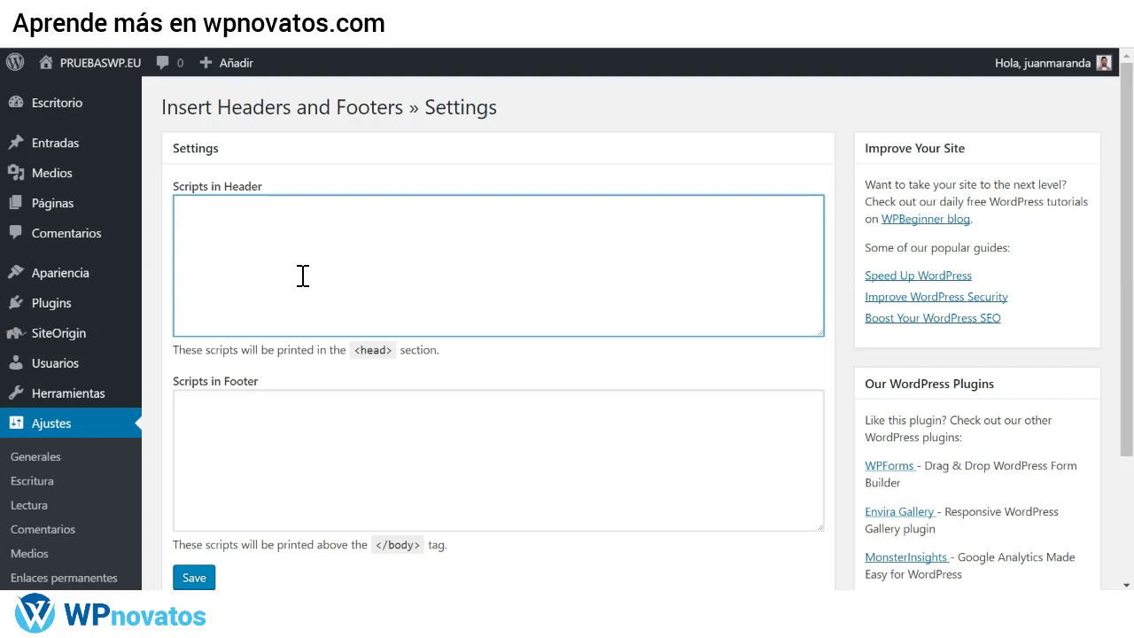
key(ctrl+v)
scroll(303, 276, down, 1)
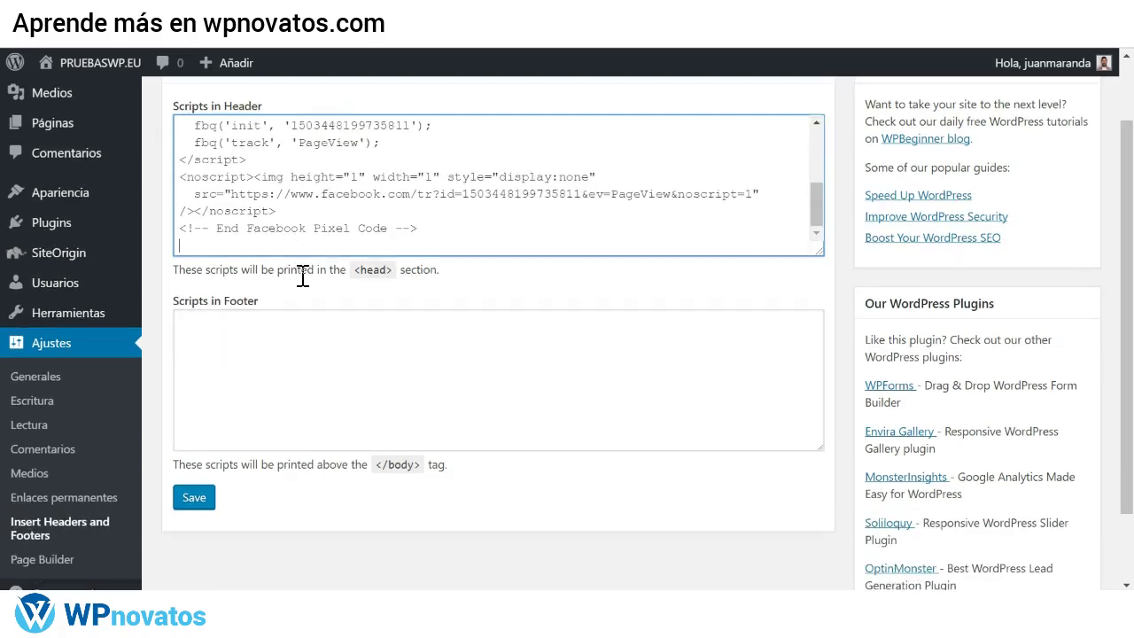
click(194, 489)
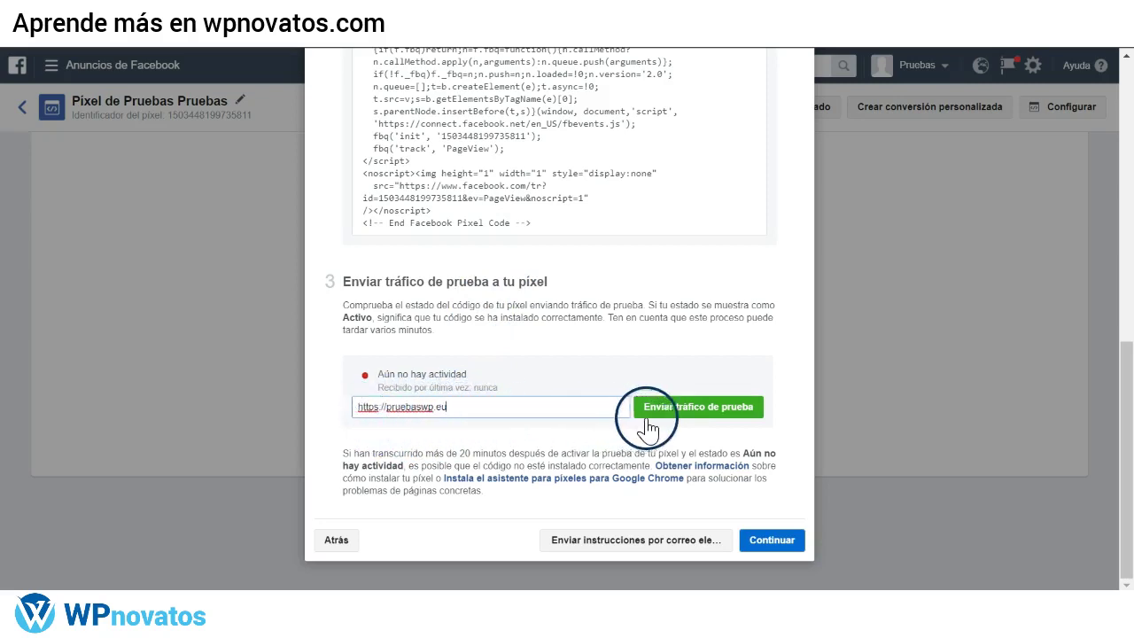
click(723, 408)
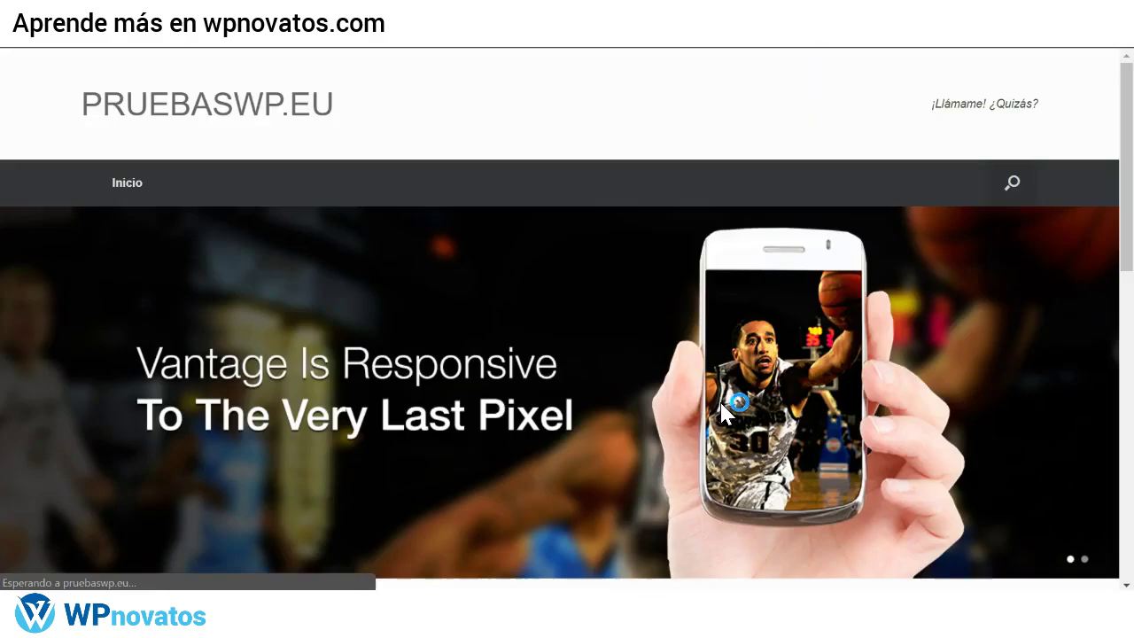
scroll(408, 381, down, 9)
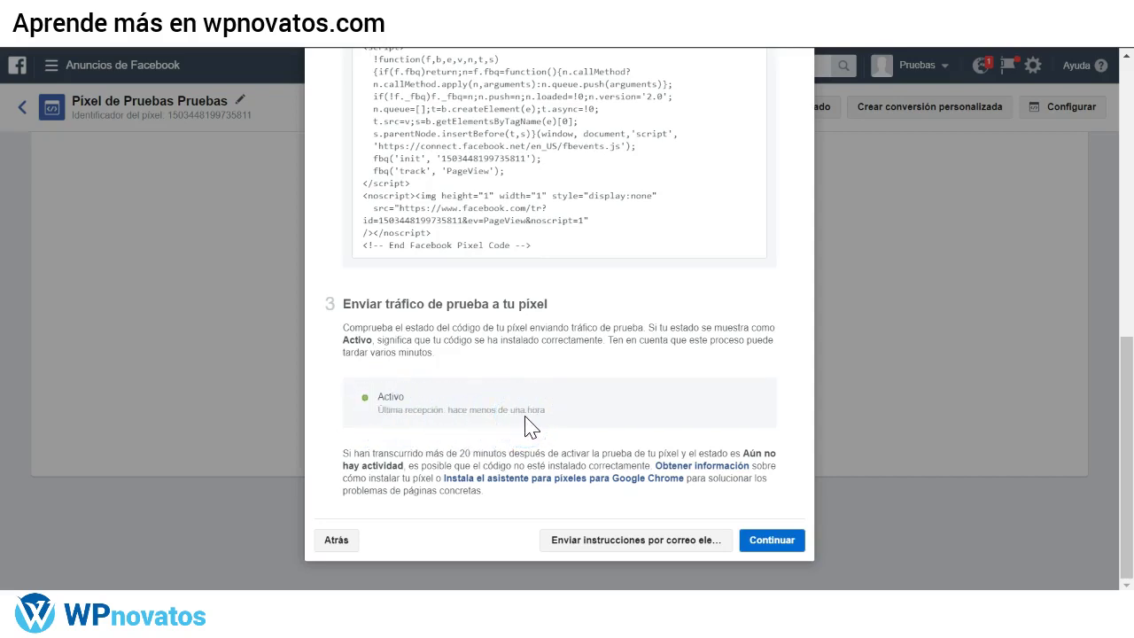
click(455, 241)
- Continue to the event setup stage of the pixel installation and review the available event categories
click(770, 543)
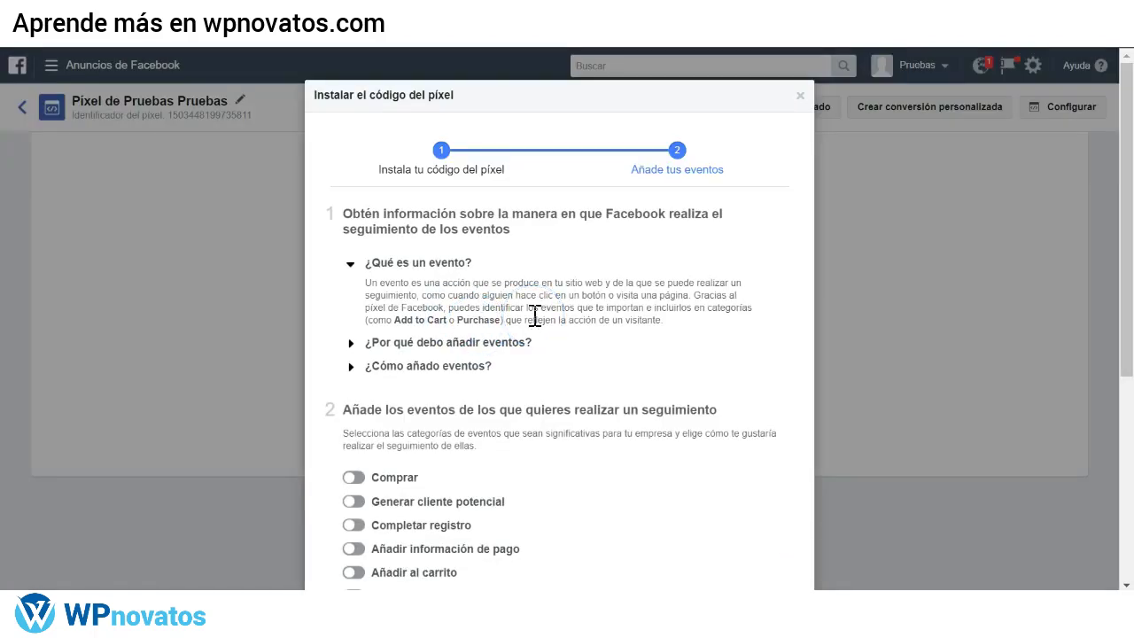
scroll(535, 315, down, 3)
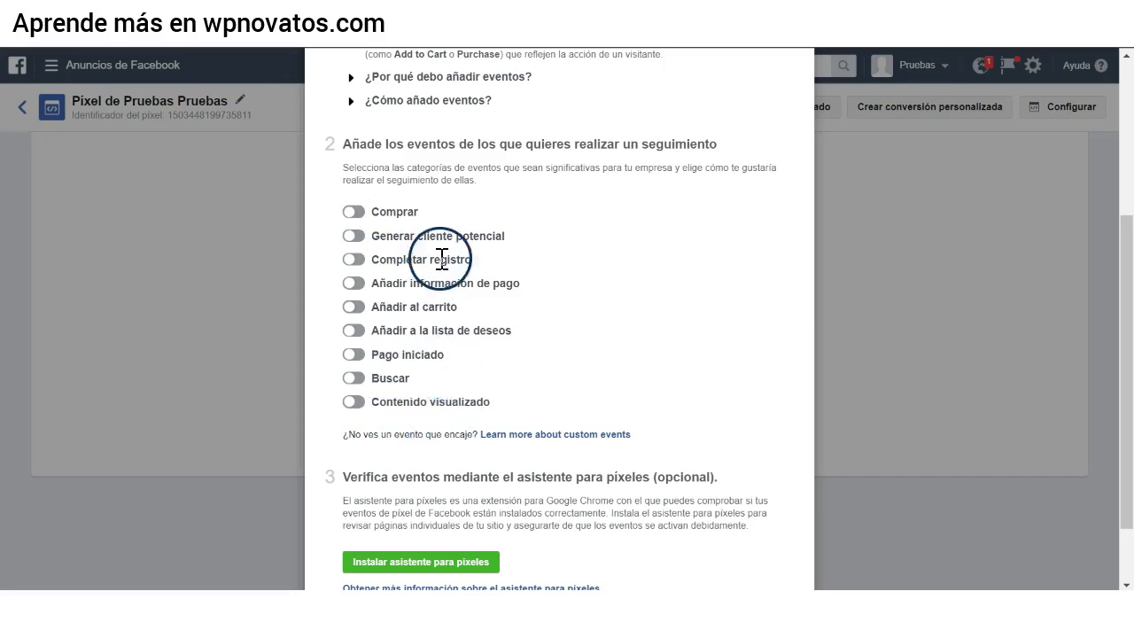
scroll(448, 452, down, 1)
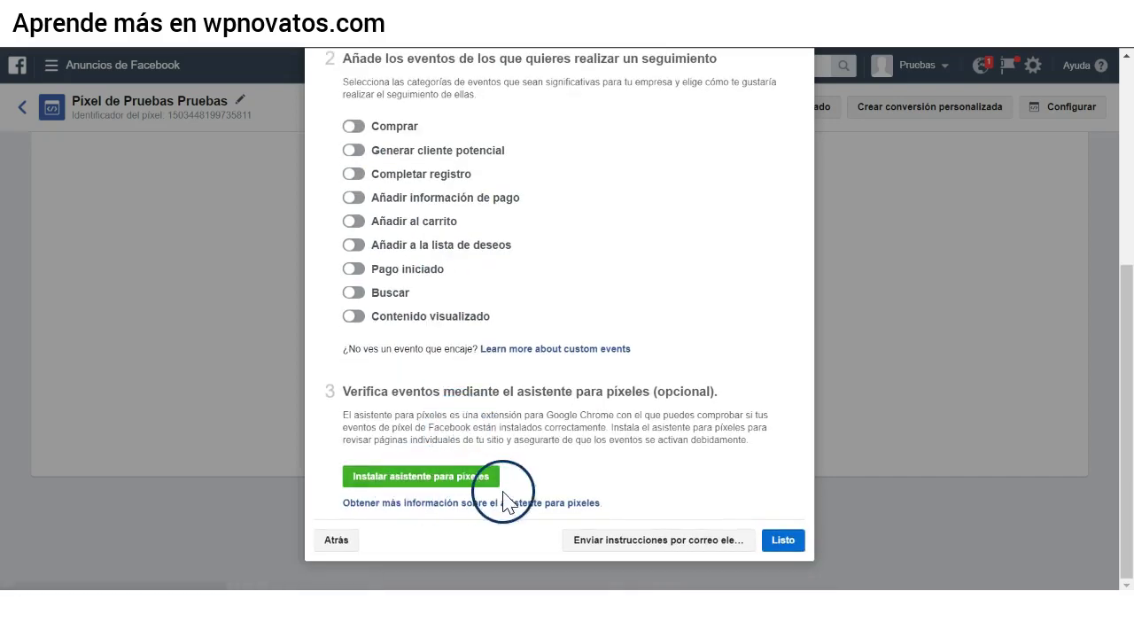